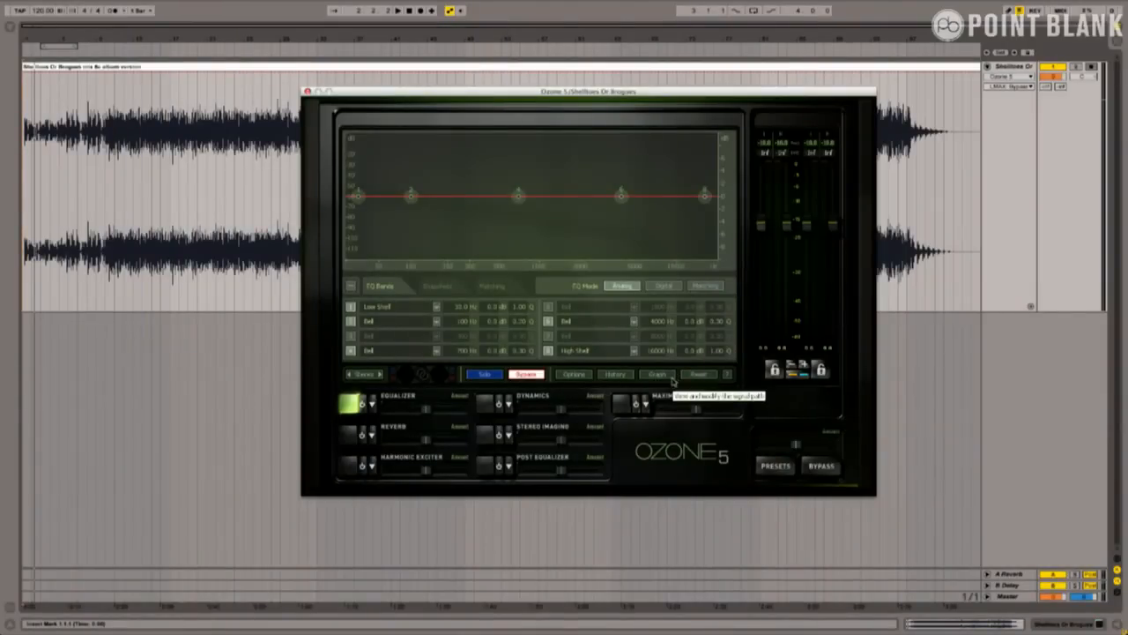
Step: Move EQ 2 ahead of the loudness maximizer in the signal path graph
left_click(676, 378)
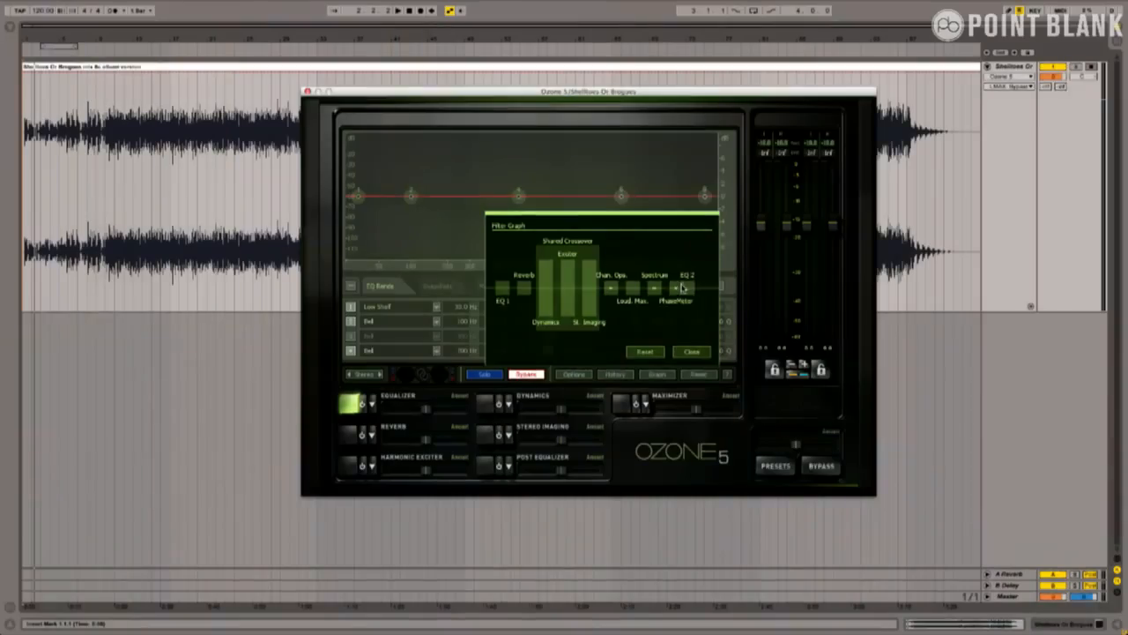
left_click_drag(697, 287, 625, 289)
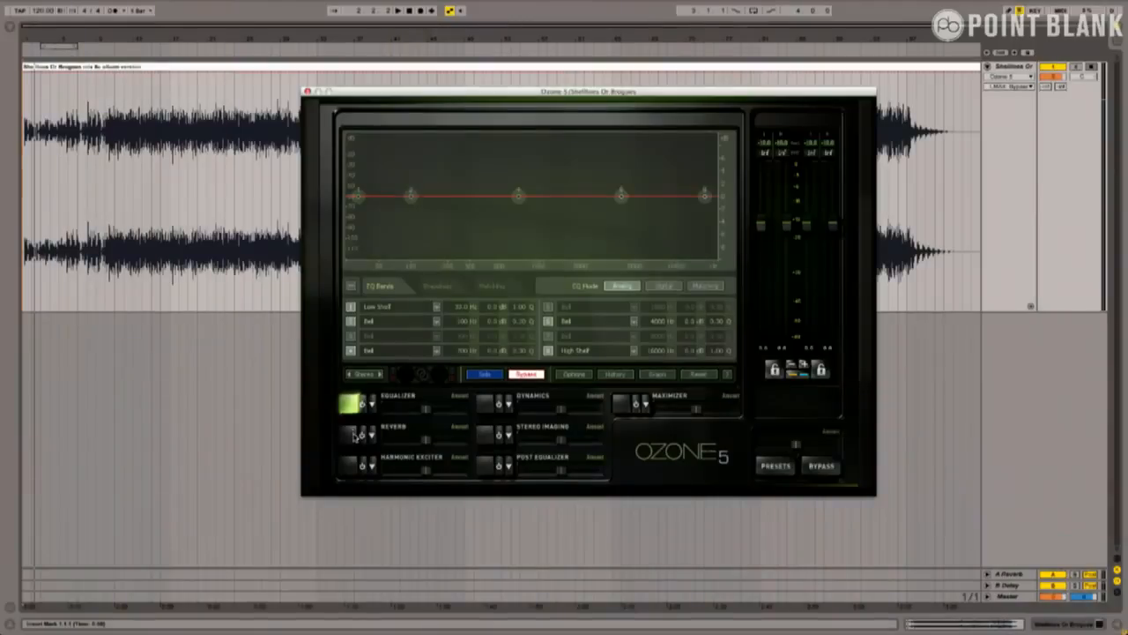
Step: Look through the Reverb, Harmonic Exciter, Stereo Imaging and Post Equalizer modules
left_click(350, 433)
left_click(350, 464)
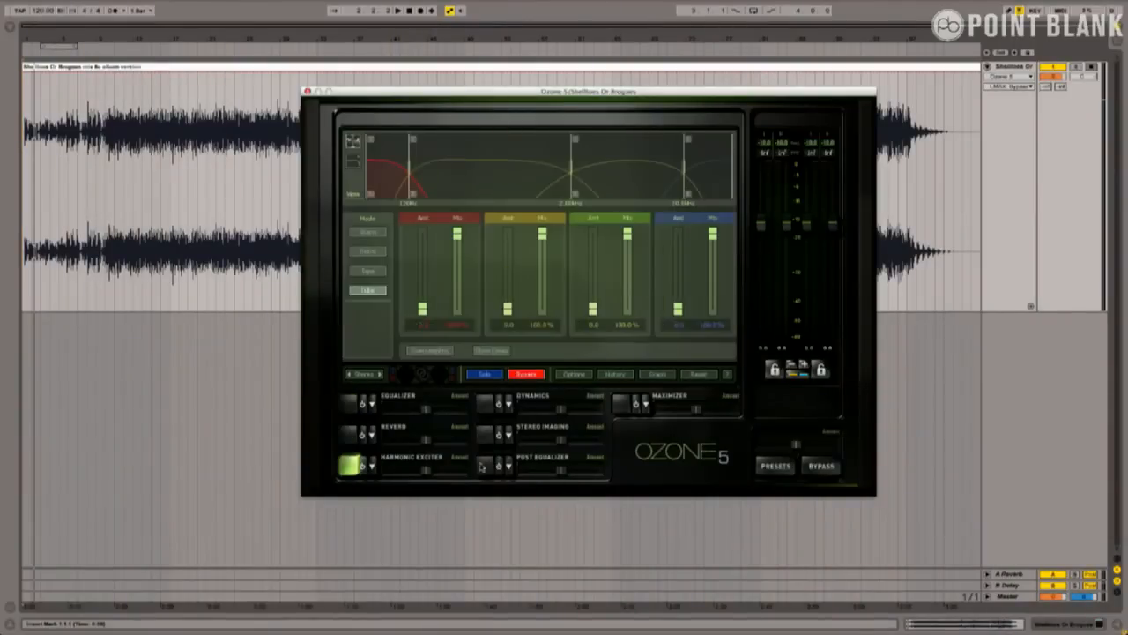
left_click(487, 432)
left_click(484, 464)
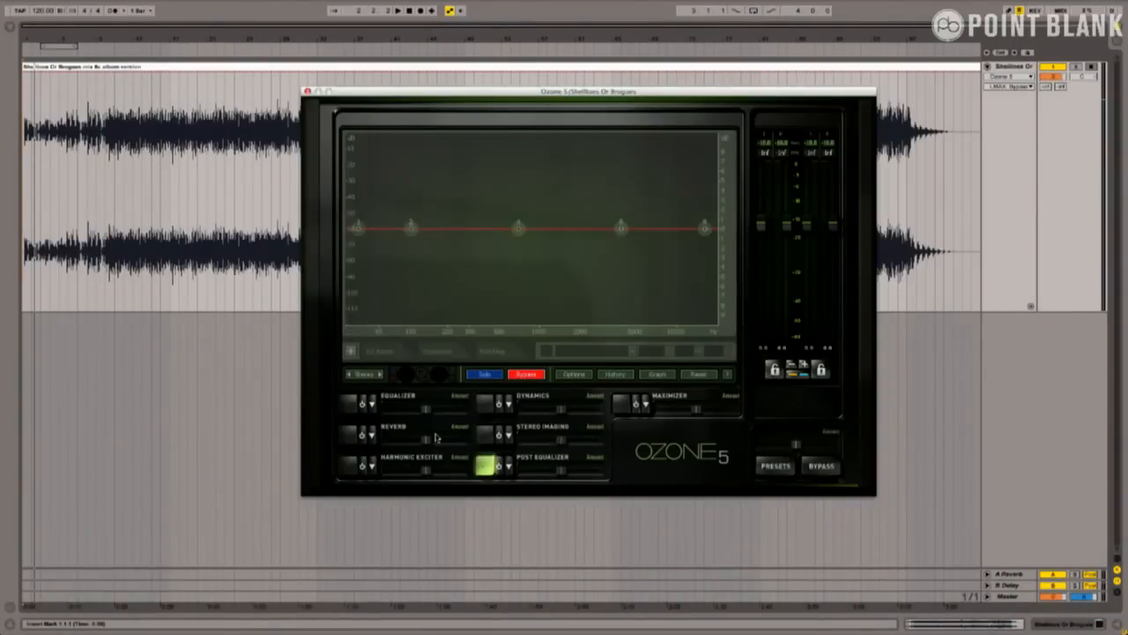
Step: Switch on the Equalizer module without loading a preset, and play part of the track to view its spectrum
left_click(357, 405)
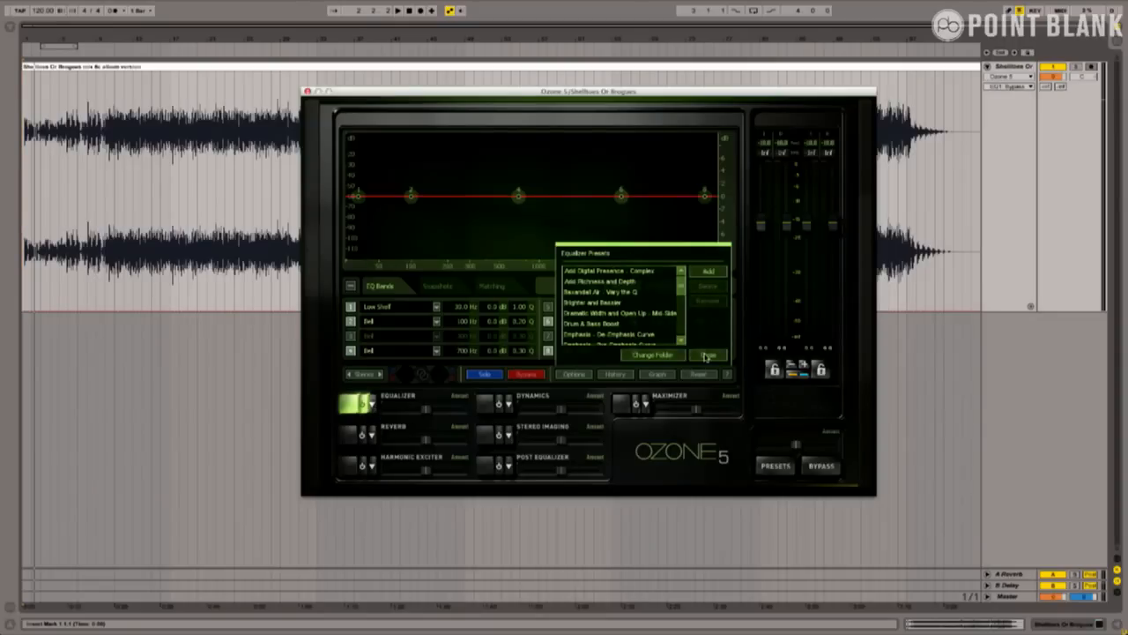
left_click(705, 356)
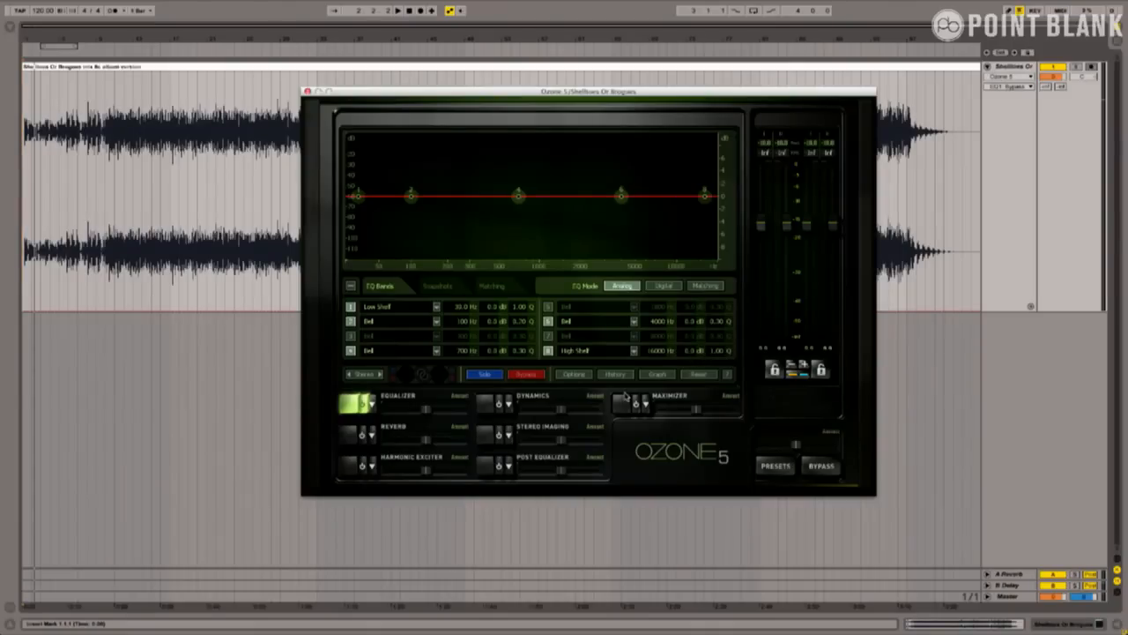
key("space")
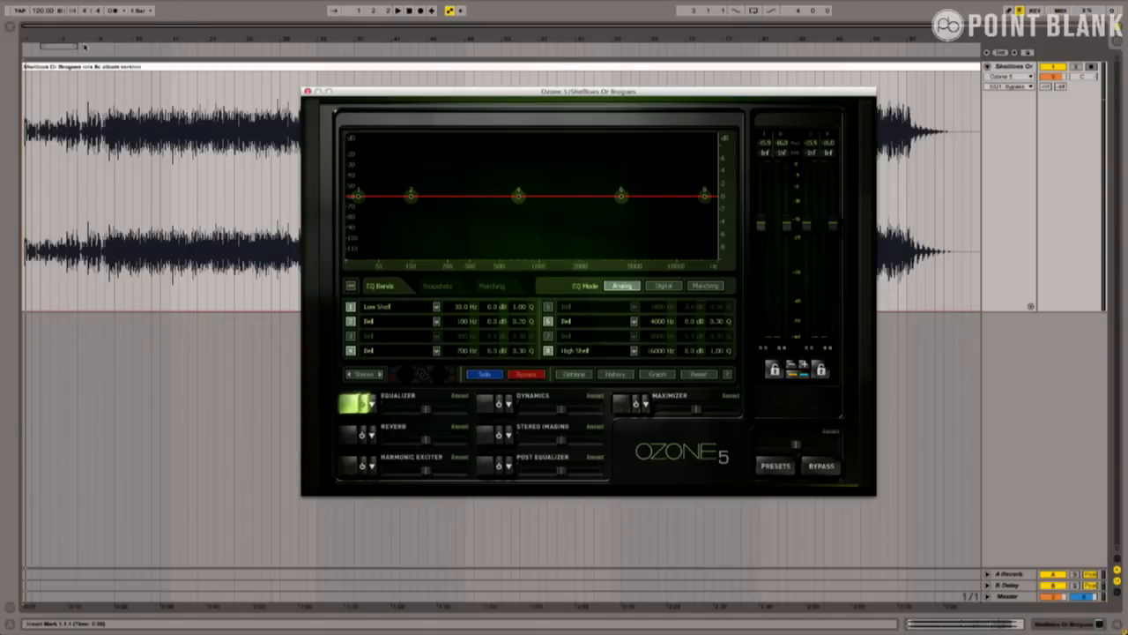
left_click(109, 54)
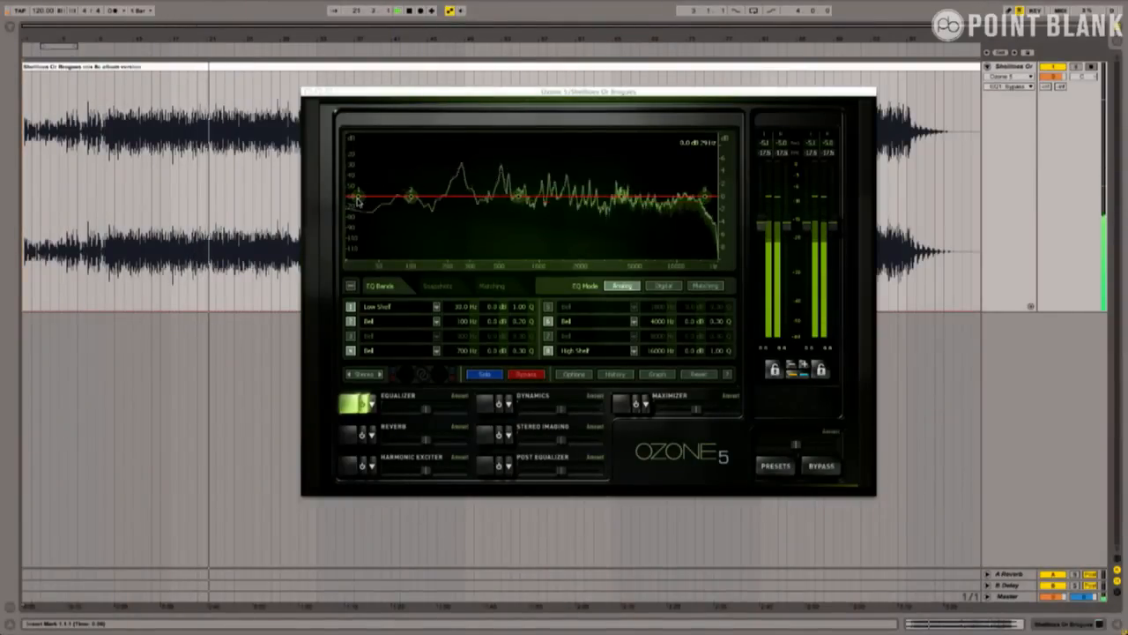
key("space")
Step: Change EQ band 1 from a low shelf to a flat highpass filter at about 33 Hz
left_click(358, 200)
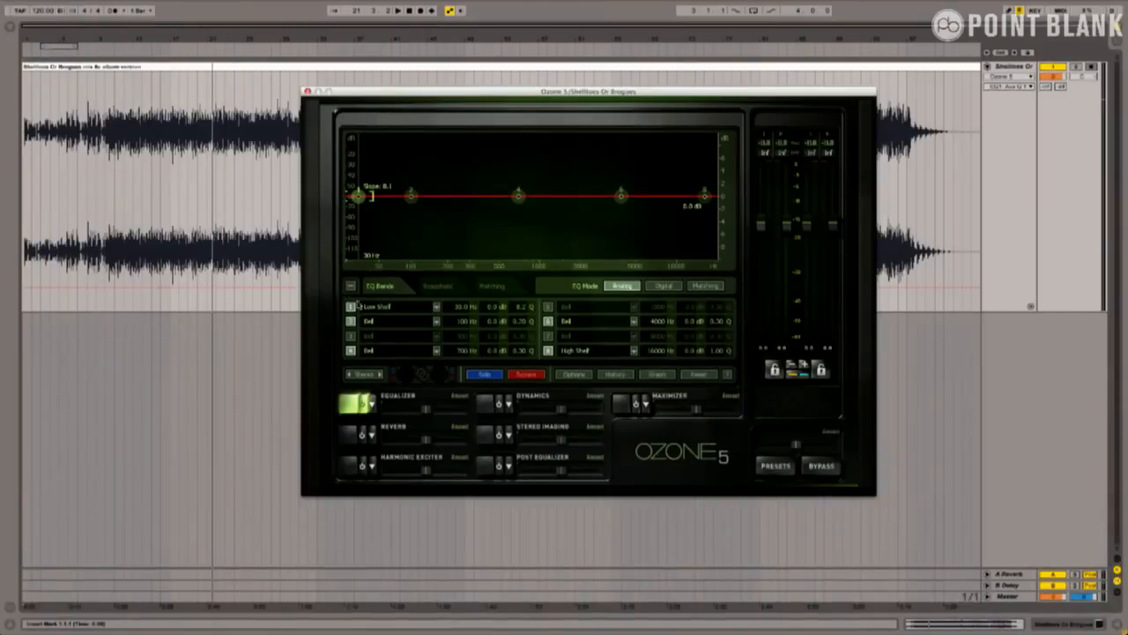
left_click(394, 308)
mouse_move(406, 286)
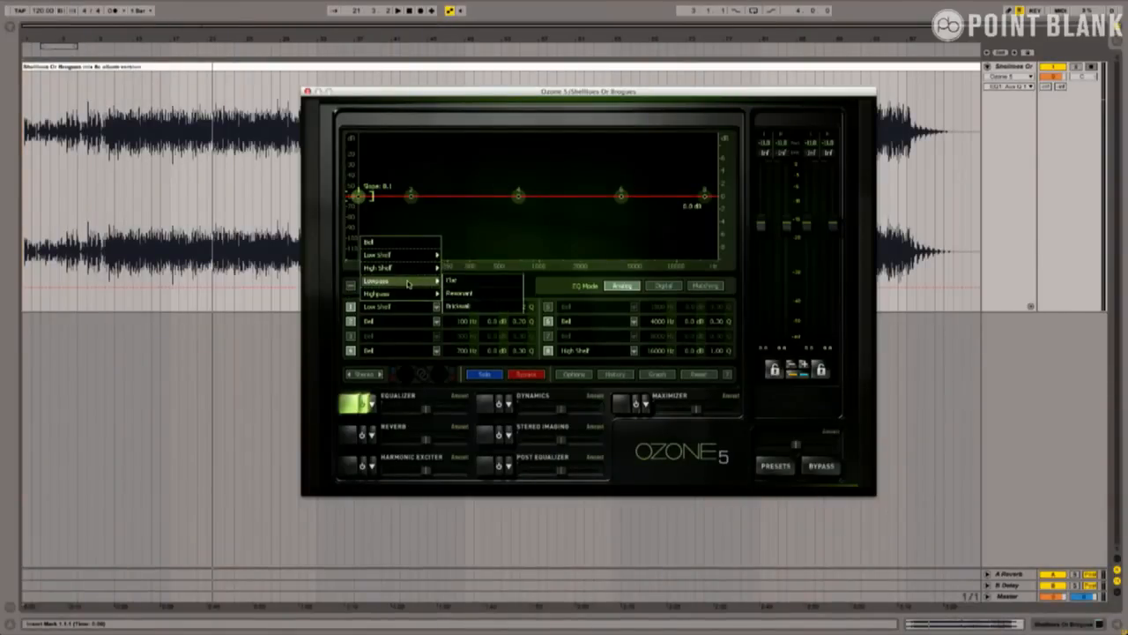
left_click(484, 298)
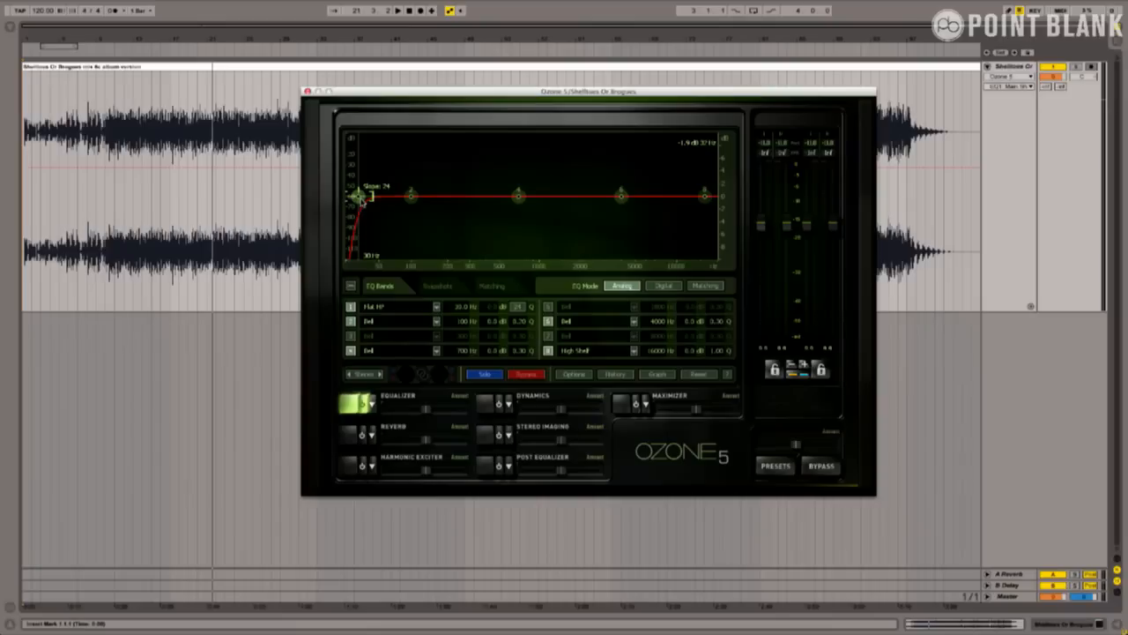
mouse_move(361, 201)
left_mouse_down()
mouse_move(388, 200)
mouse_move(366, 201)
left_mouse_up()
Step: Fine-tune EQ band 1's highpass during playback to about 34 Hz with a slope of 12
key("space")
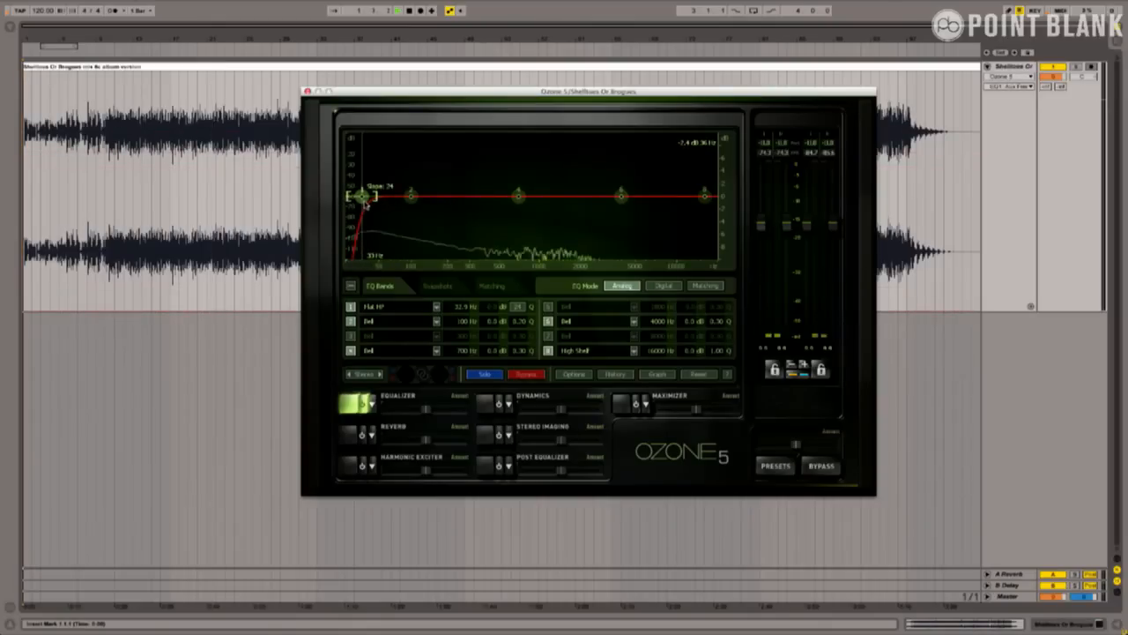
left_click(116, 53)
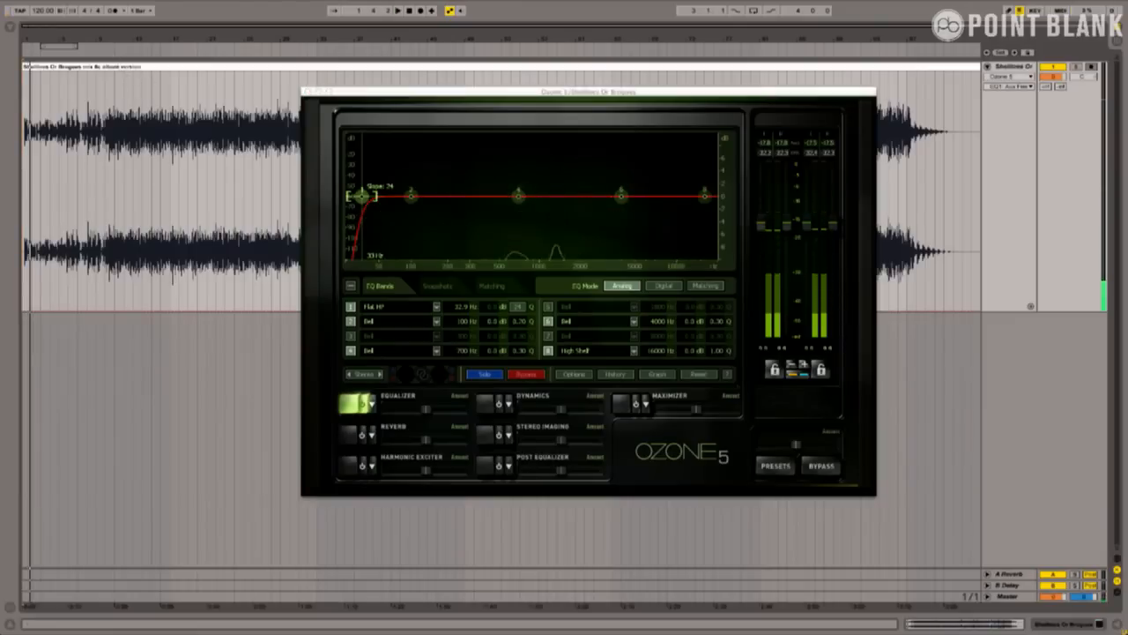
left_click_drag(360, 196, 367, 226)
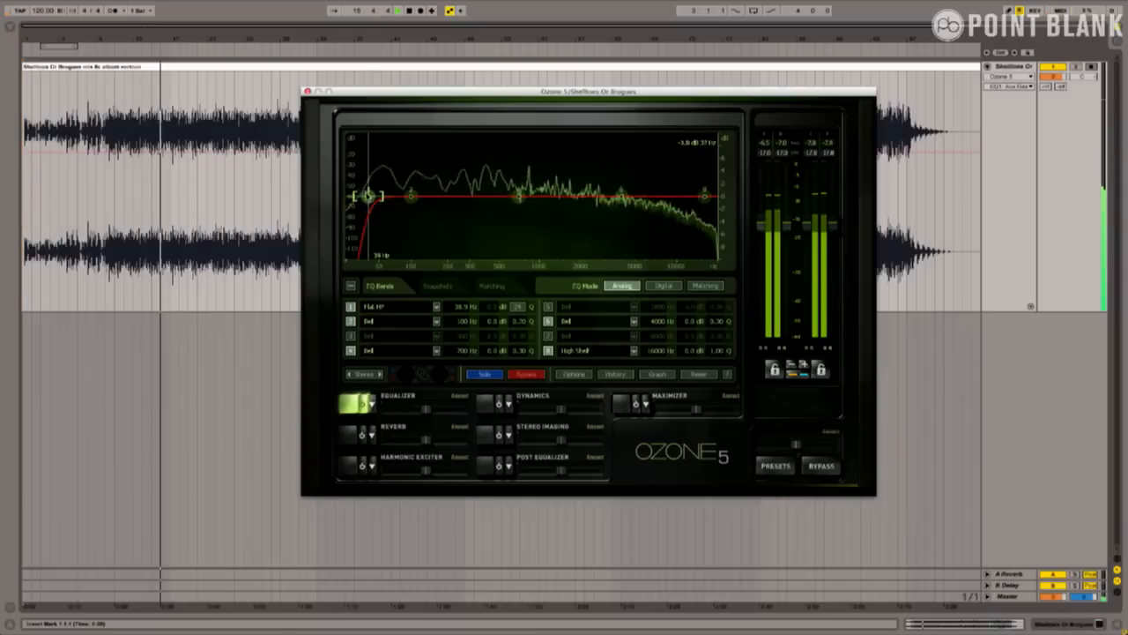
scroll(368, 196, "down", 2)
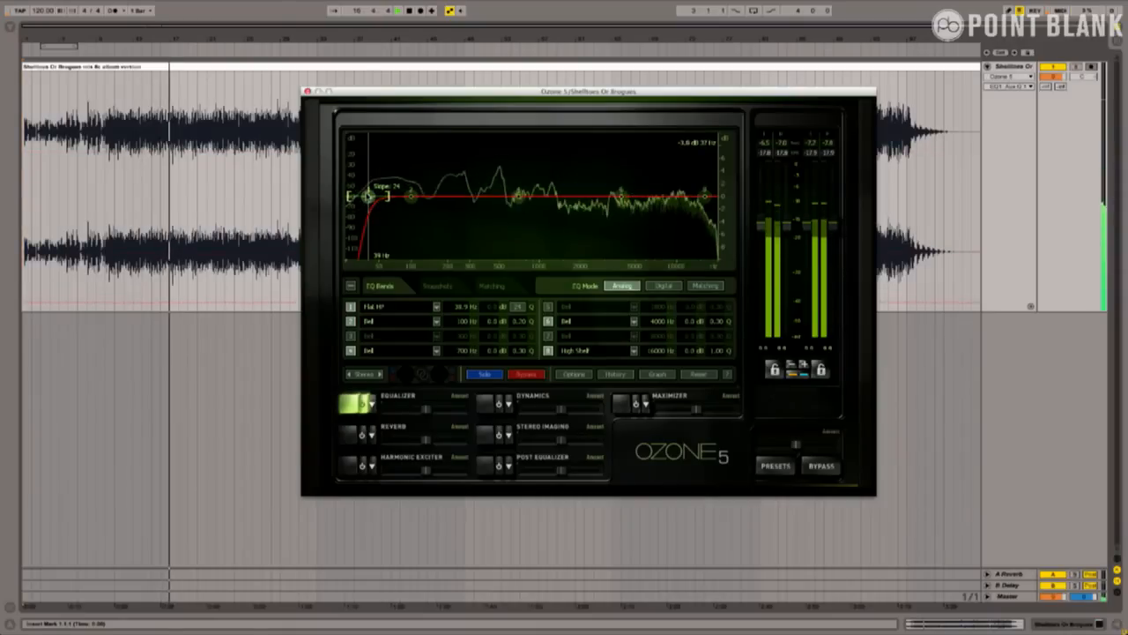
left_click_drag(362, 200, 363, 201)
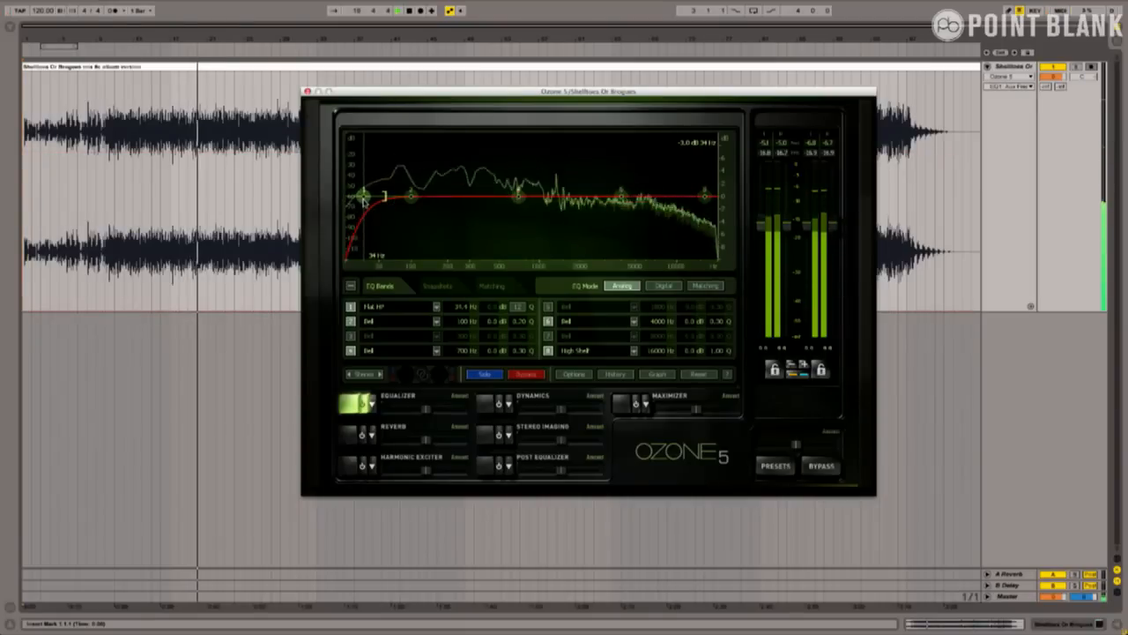
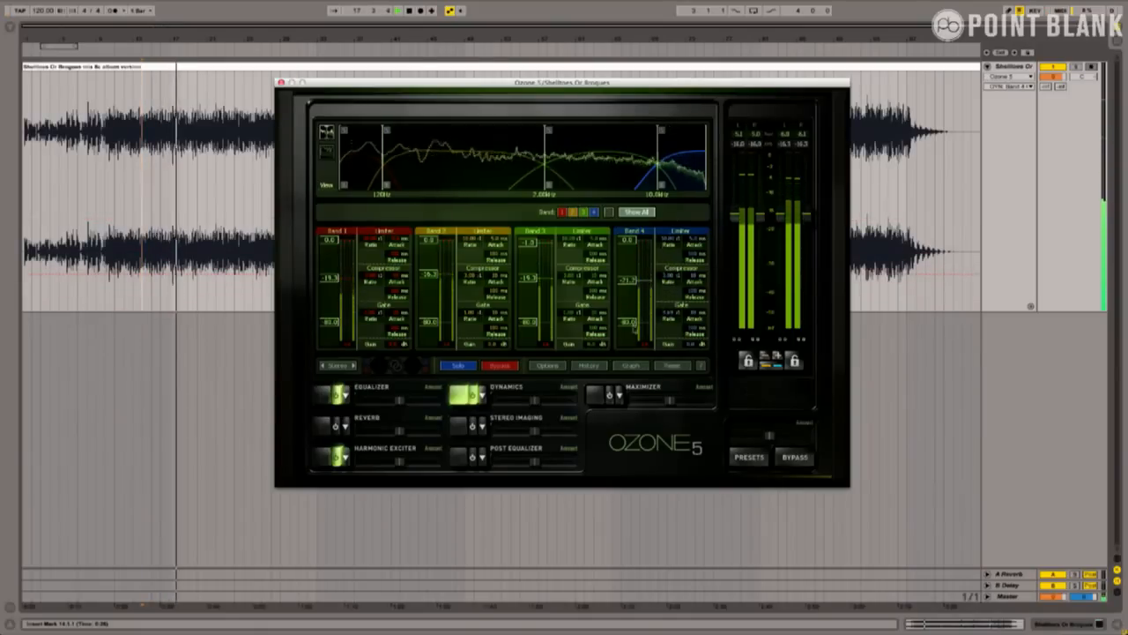
Step: Solo band 4 in the Dynamics module and sweep its gate threshold up and back down during playback
left_click(662, 131)
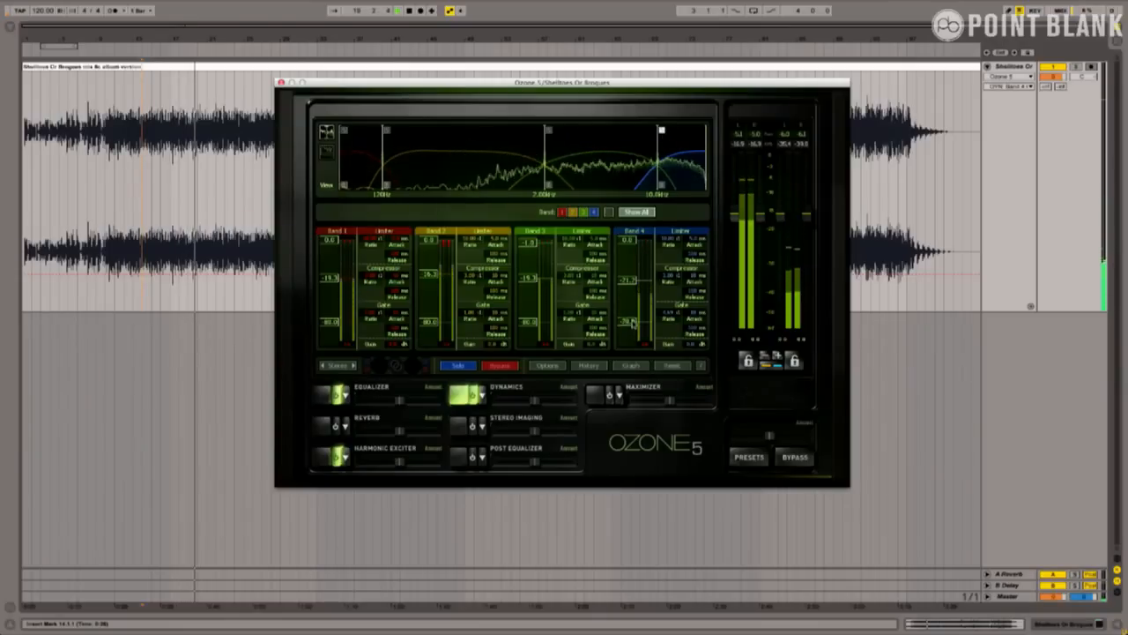
left_click_drag(633, 322, 628, 269)
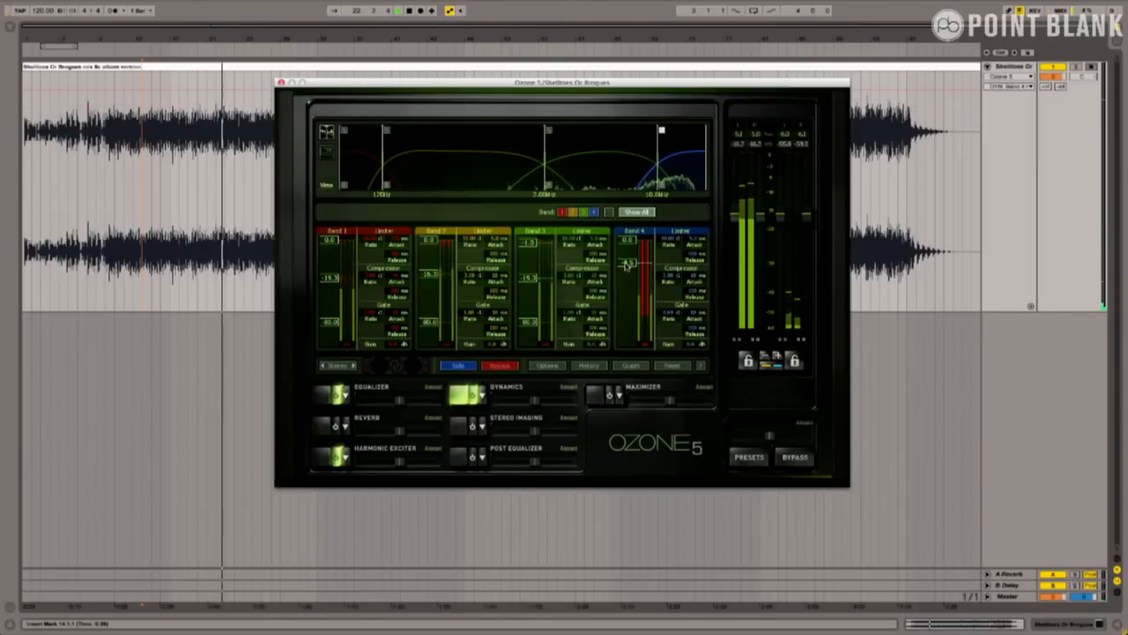
left_click_drag(626, 264, 622, 275)
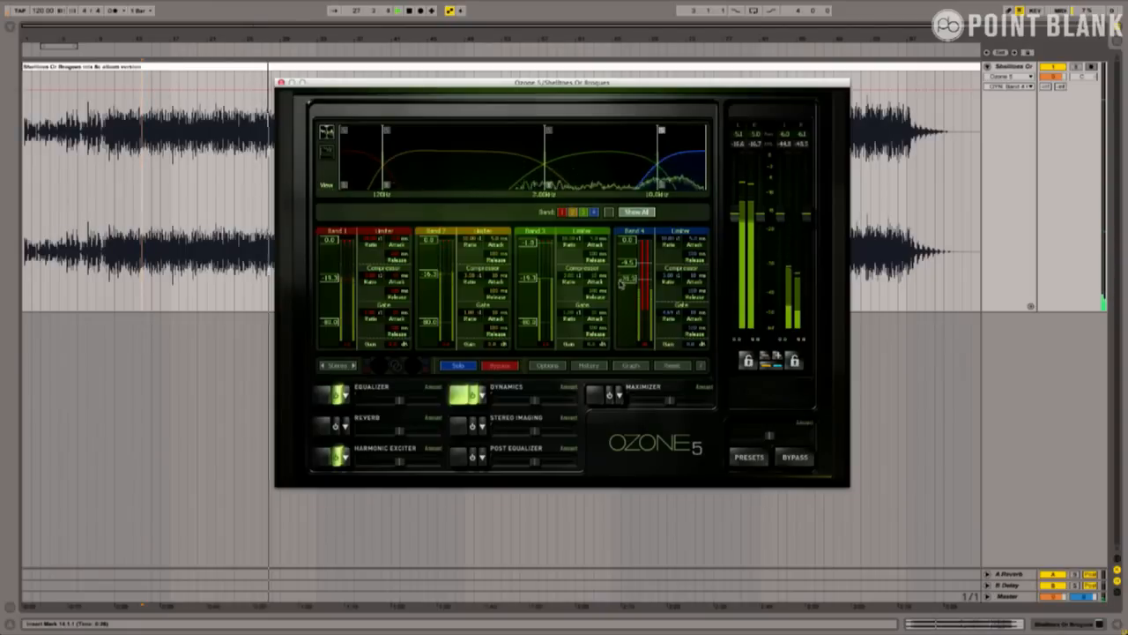
left_click_drag(622, 276, 618, 316)
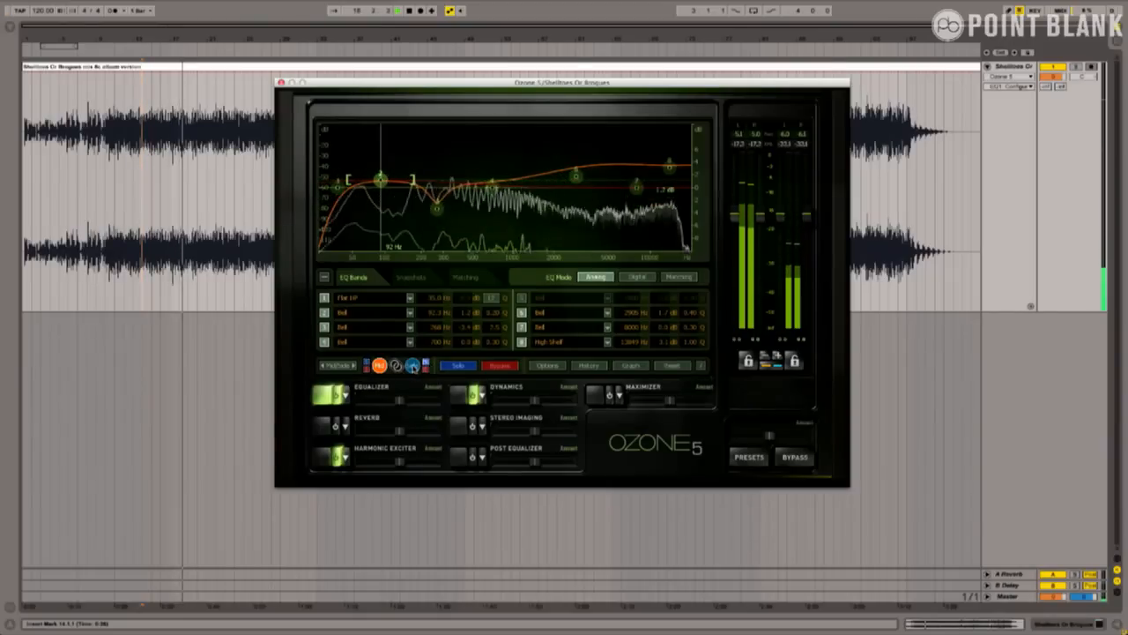
Step: Switch the mid/side Equalizer to the side channel
left_click(412, 366)
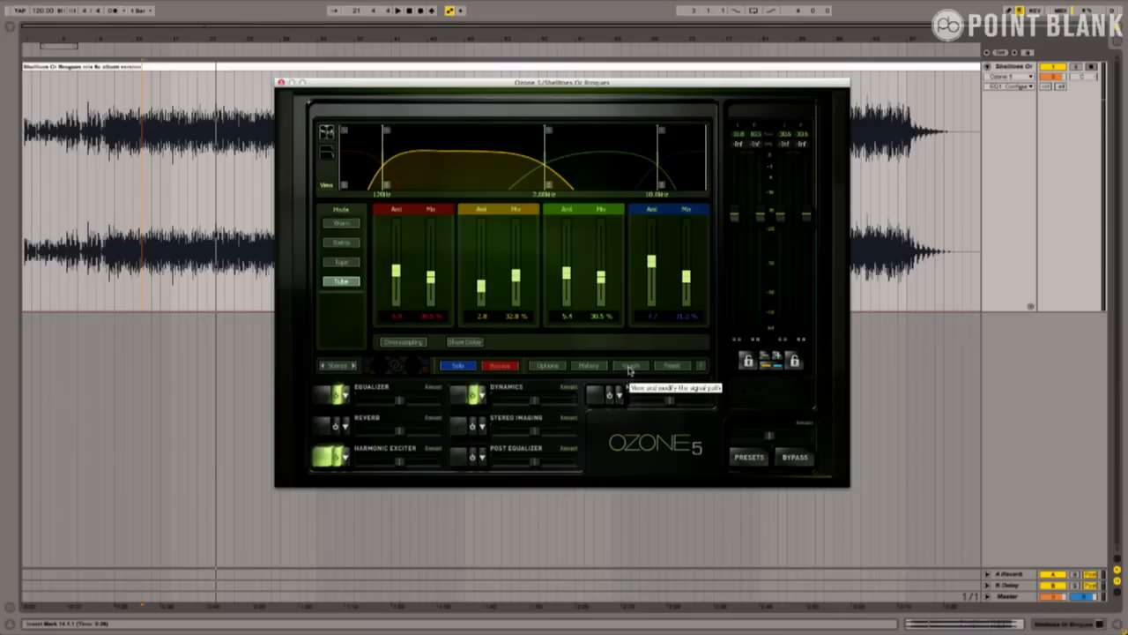
Step: Review the module order in the signal path graph and open the Stereo Imaging module
left_click(631, 365)
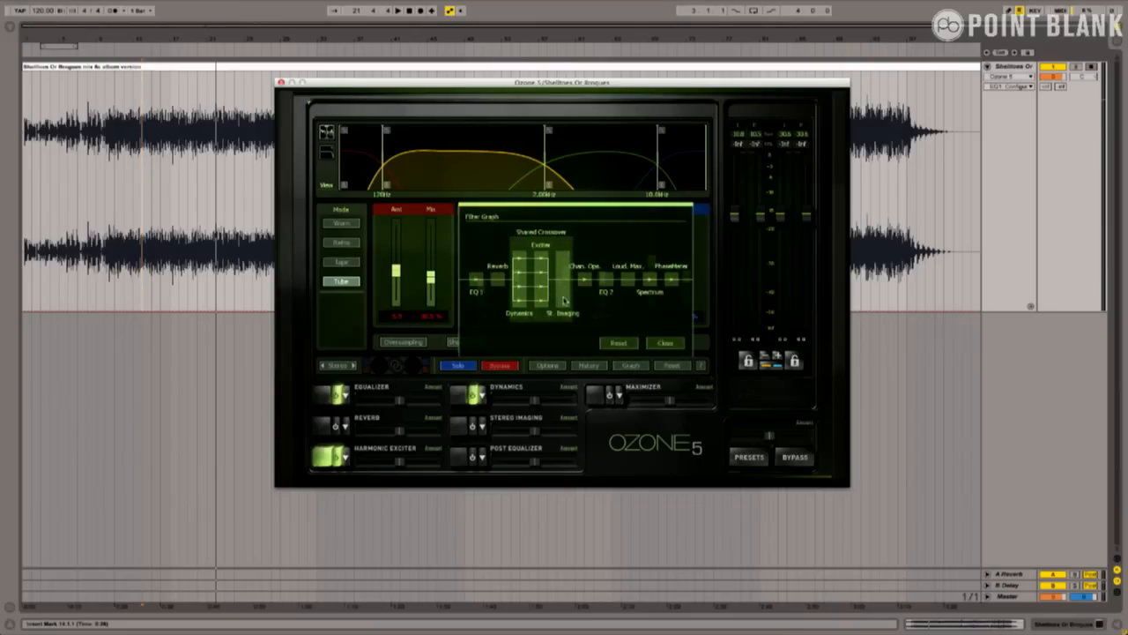
left_click(663, 342)
left_click(463, 424)
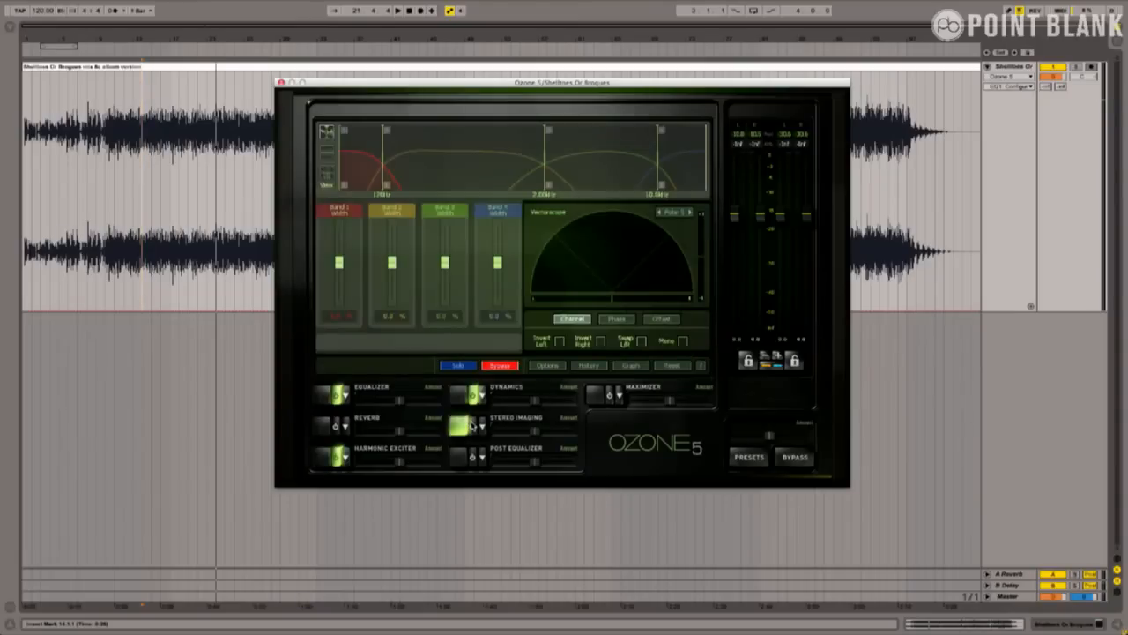
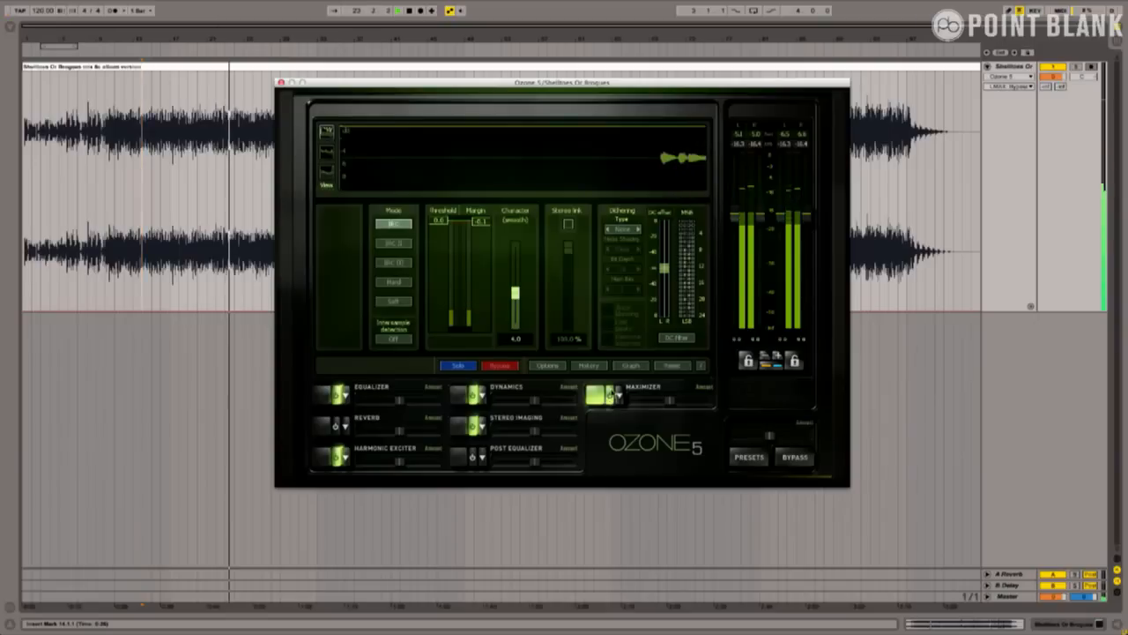
Step: Set the Maximizer to IRC II mode with a threshold of -8.5 dB and compare the result against the global bypass
left_click(396, 245)
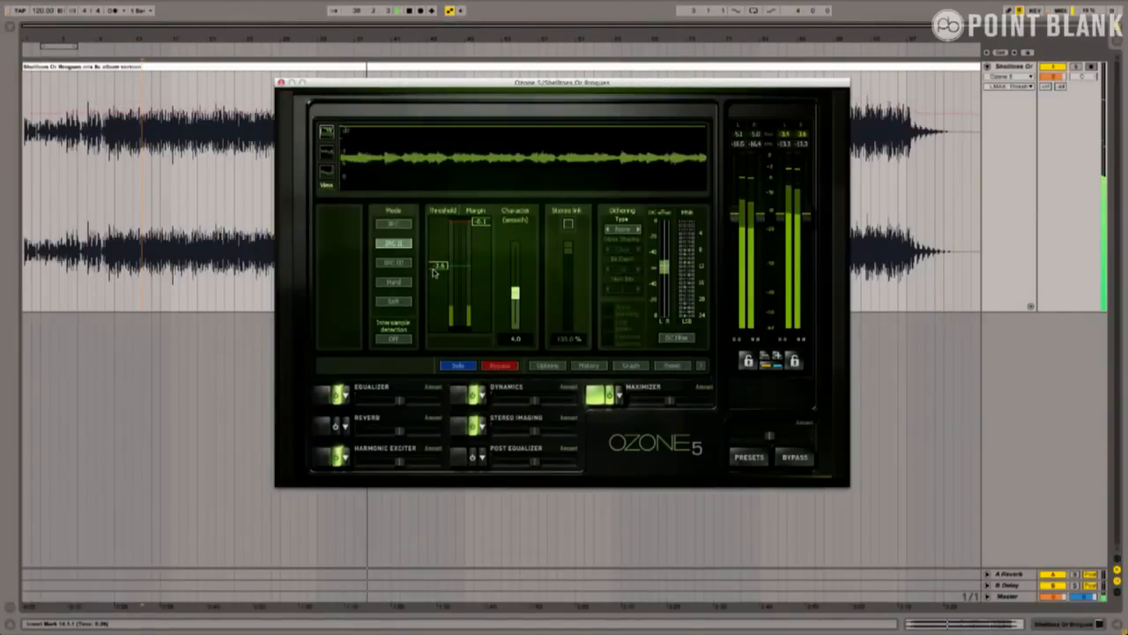
left_click_drag(433, 272, 434, 298)
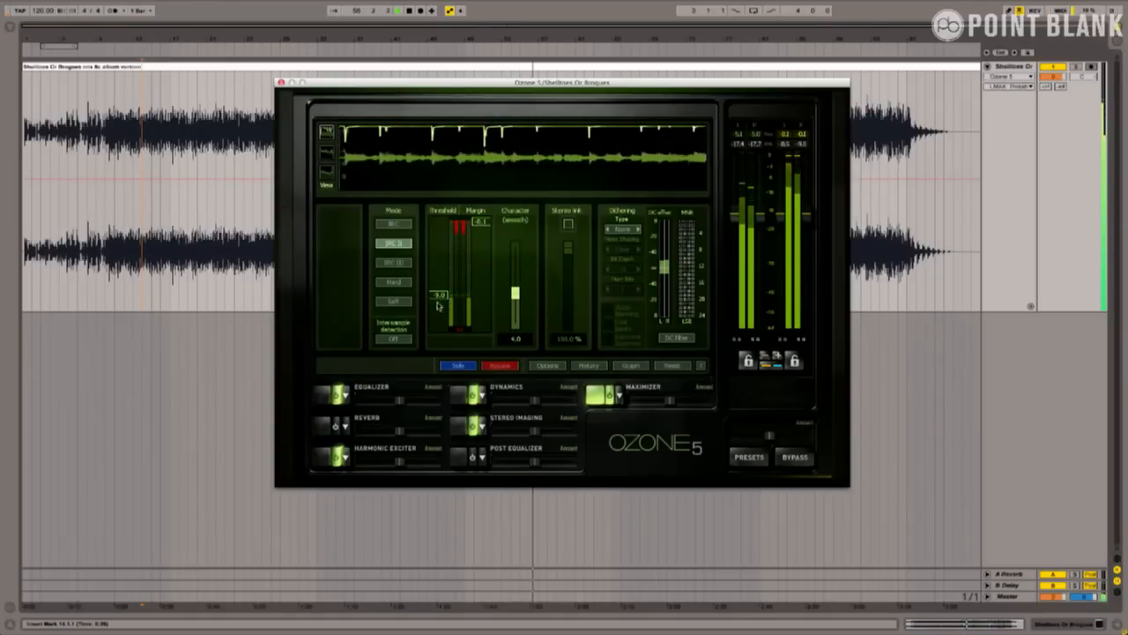
left_click_drag(438, 299, 439, 297)
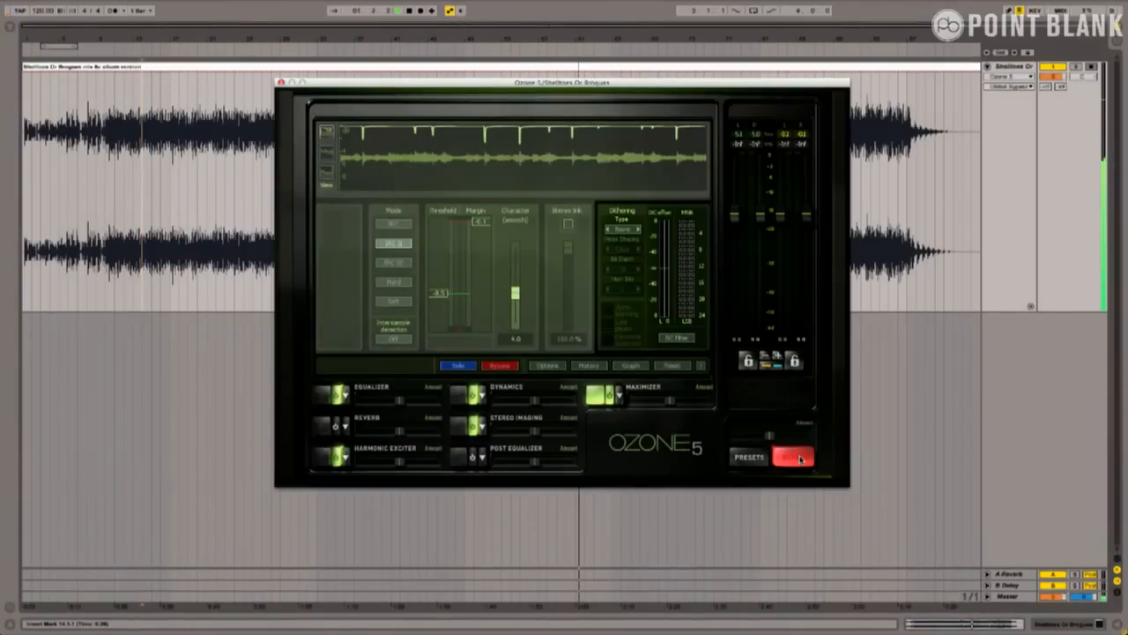
left_click(798, 458)
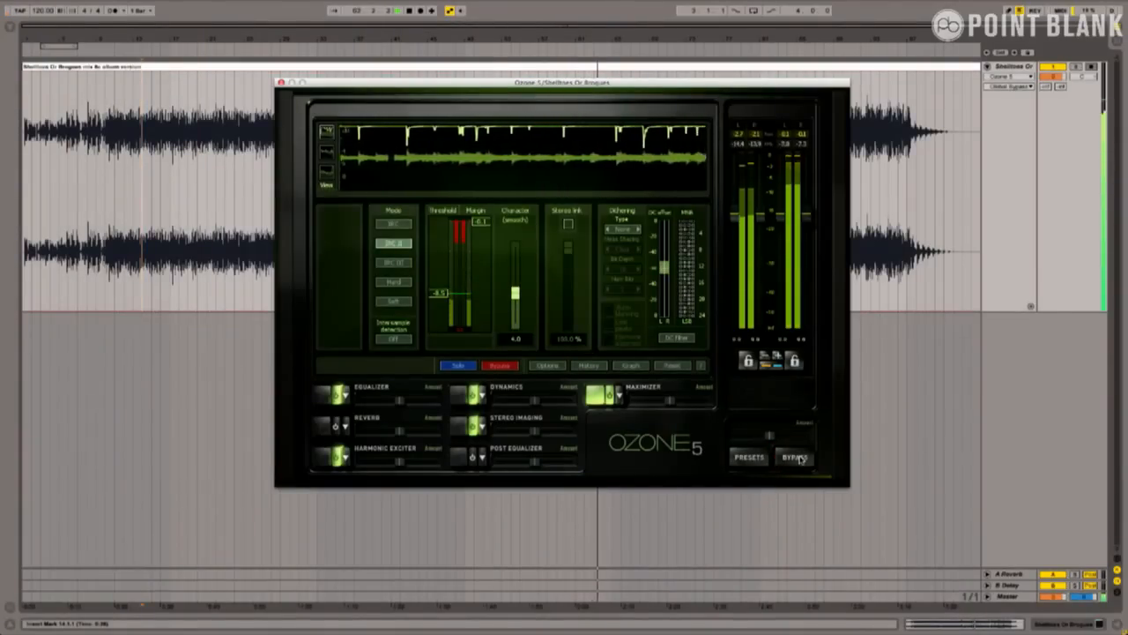
key("space")
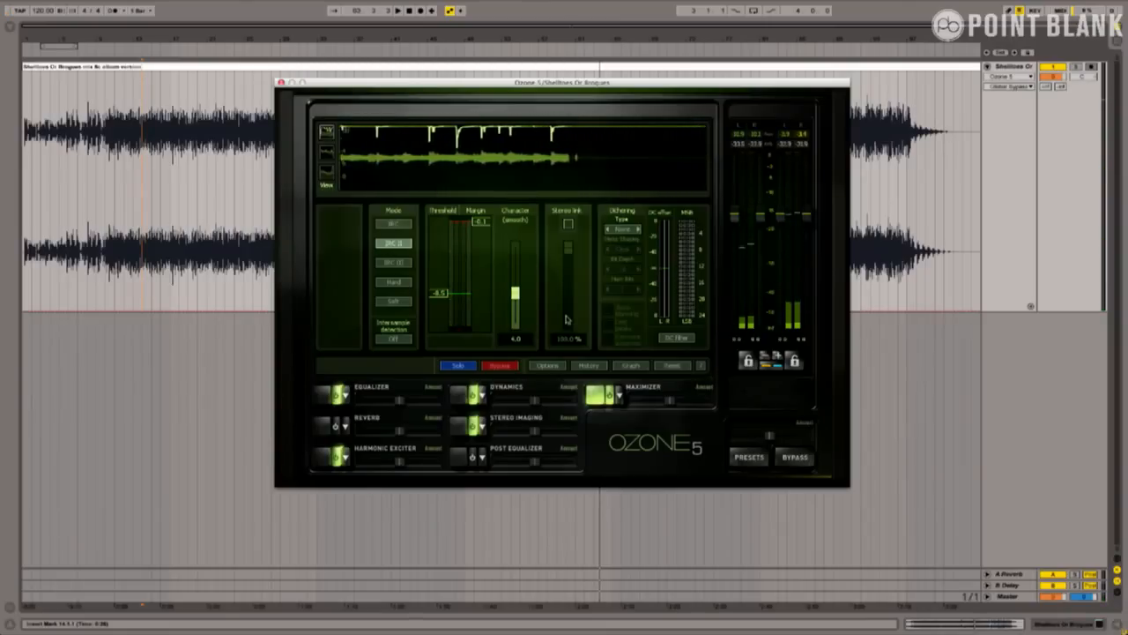
Step: Turn on the Maximizer's intersample detection, set Character to 3.1 and play the track
left_click(383, 343)
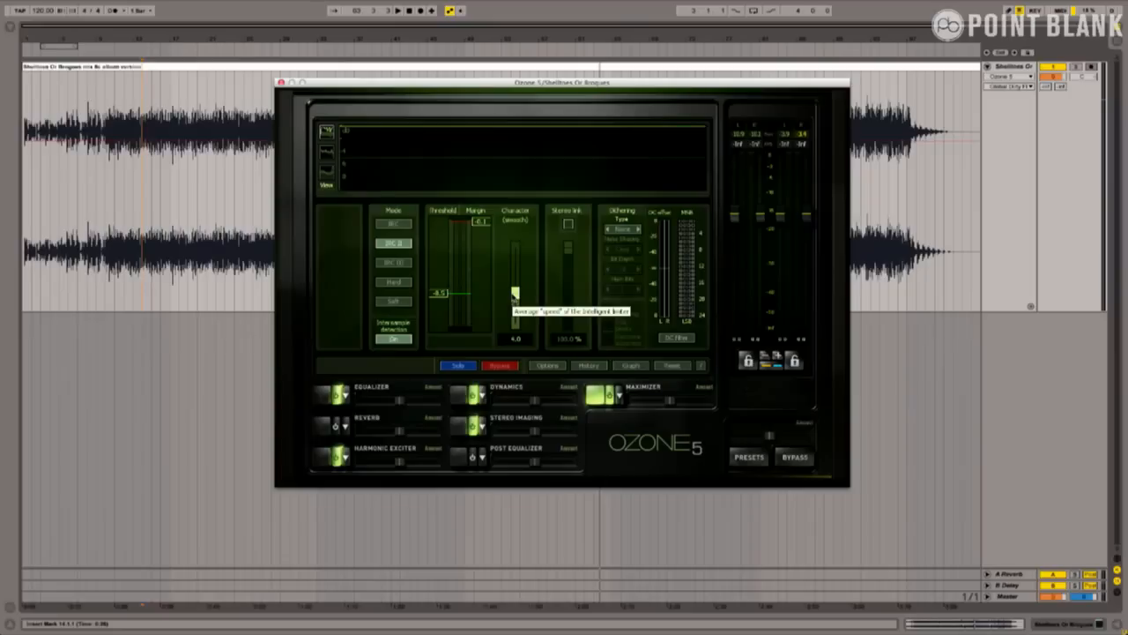
left_click_drag(515, 297, 514, 288)
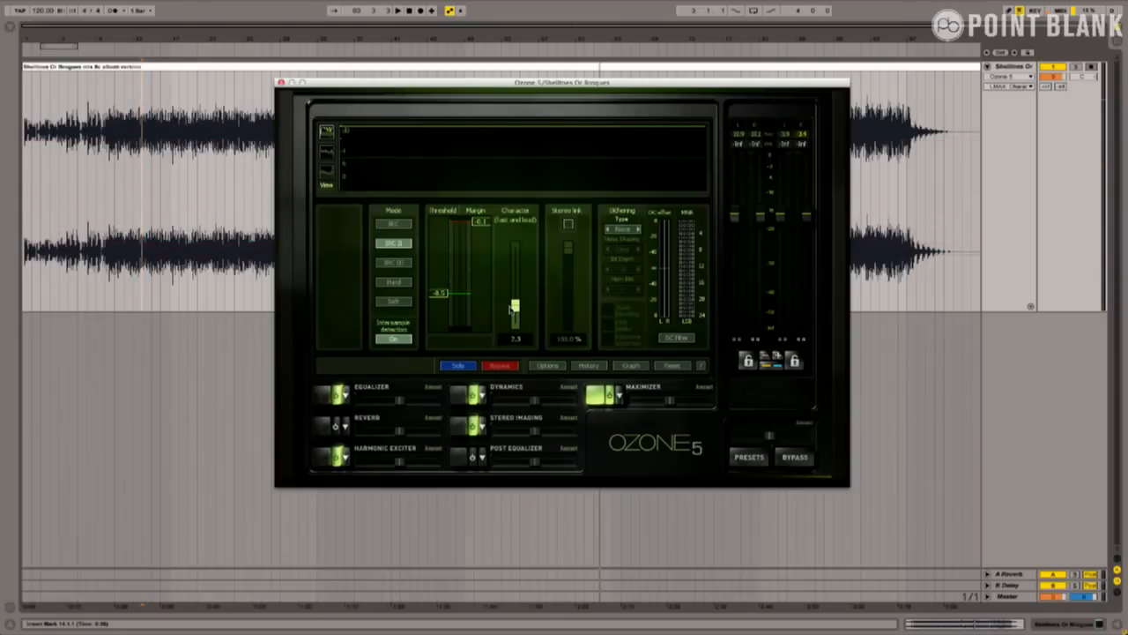
left_click_drag(514, 304, 514, 298)
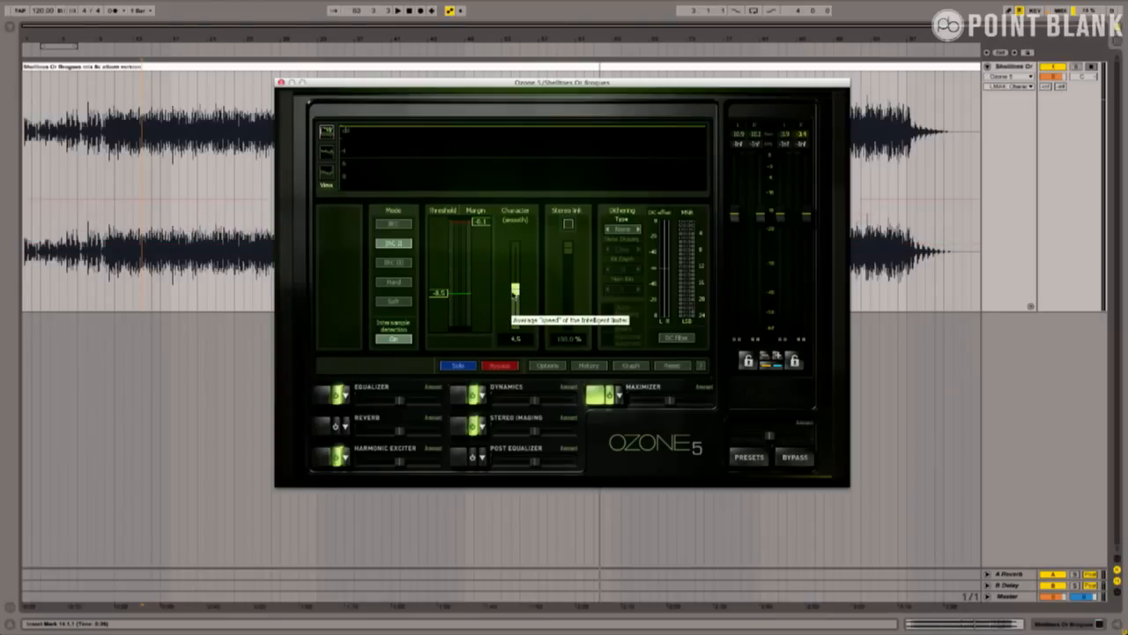
left_click_drag(514, 284, 515, 287)
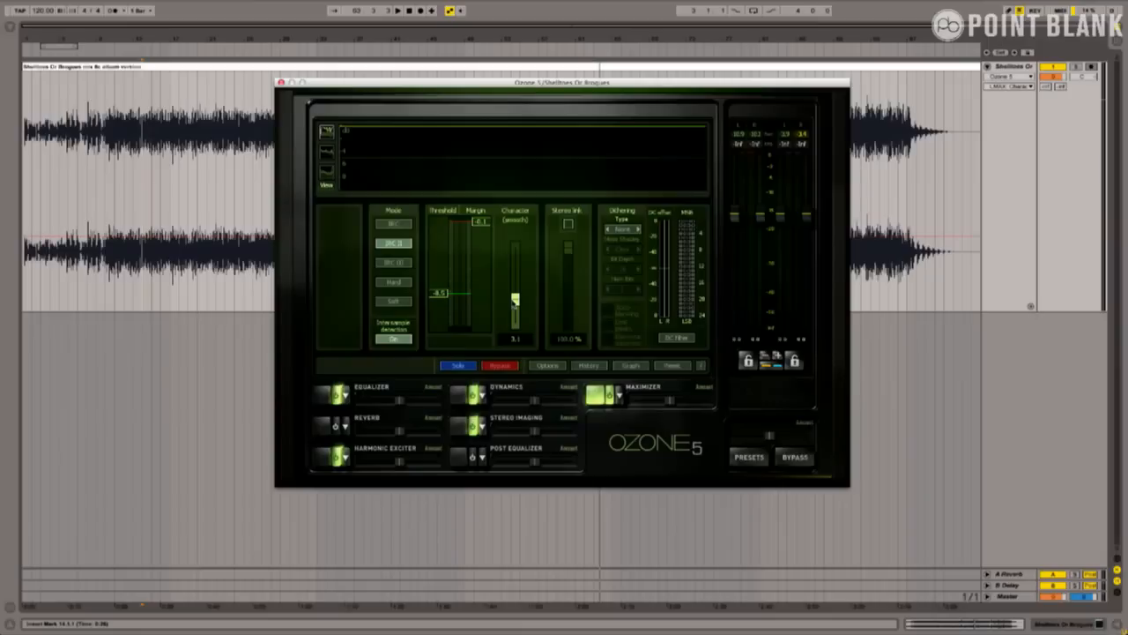
key("space")
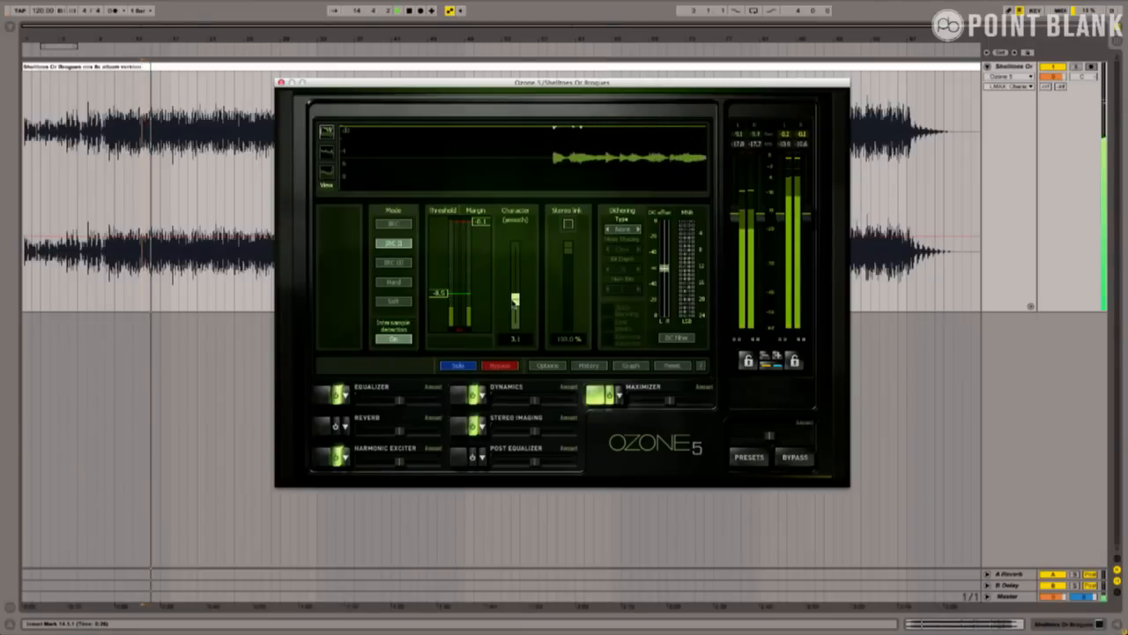
Step: Enable automatic matching of effective gain for bypass in Ozone's I/O options and restart playback
left_click(794, 456)
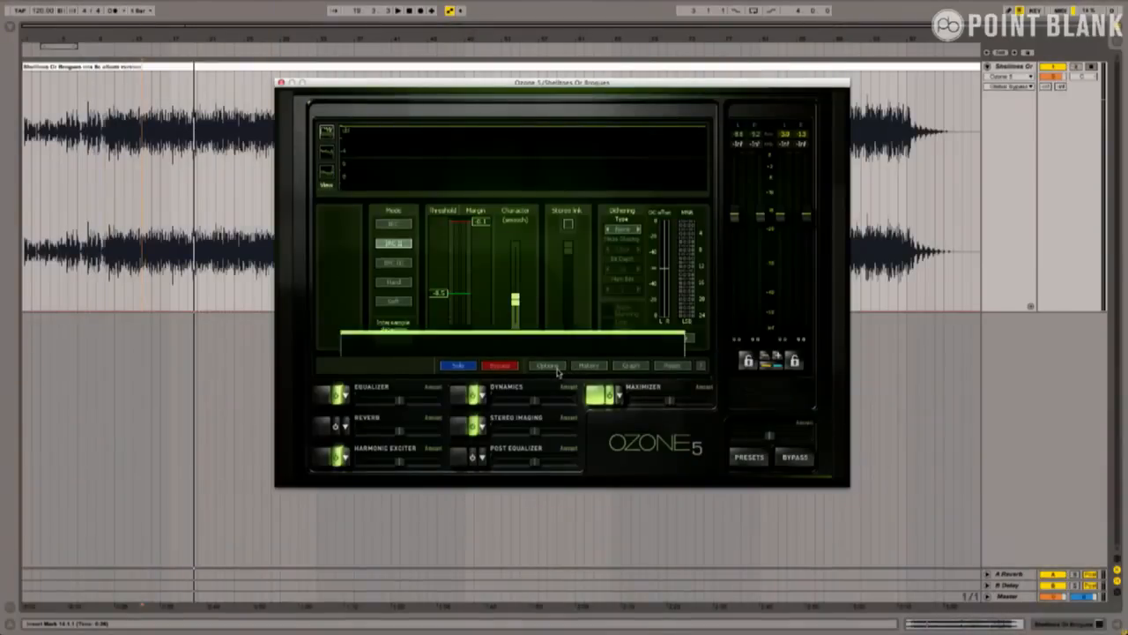
left_click(556, 368)
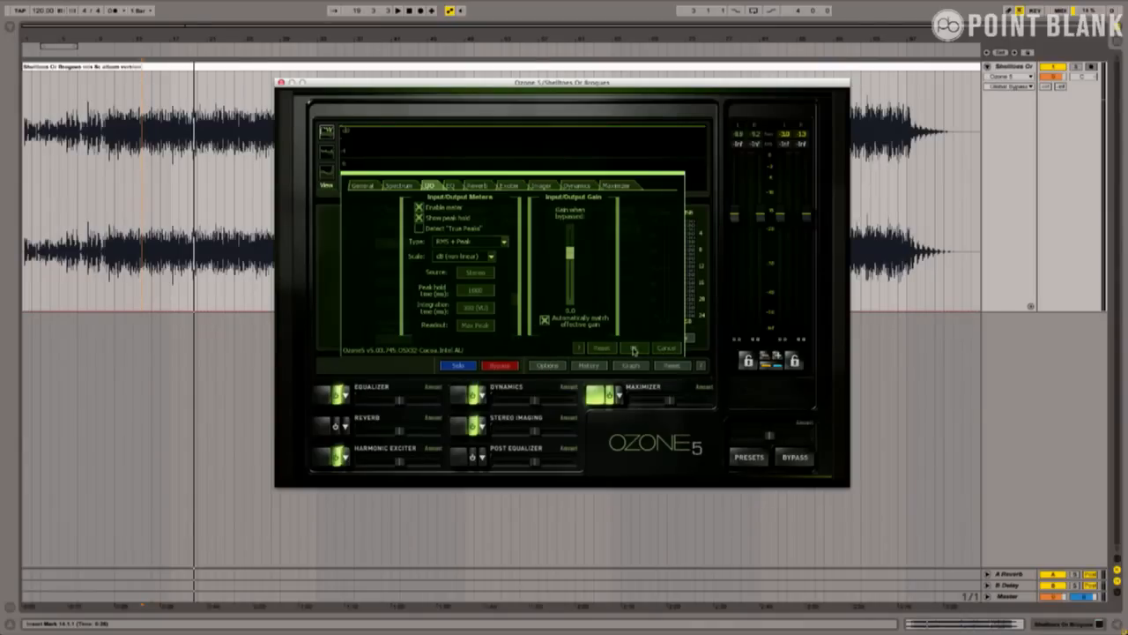
left_click(633, 349)
key("space")
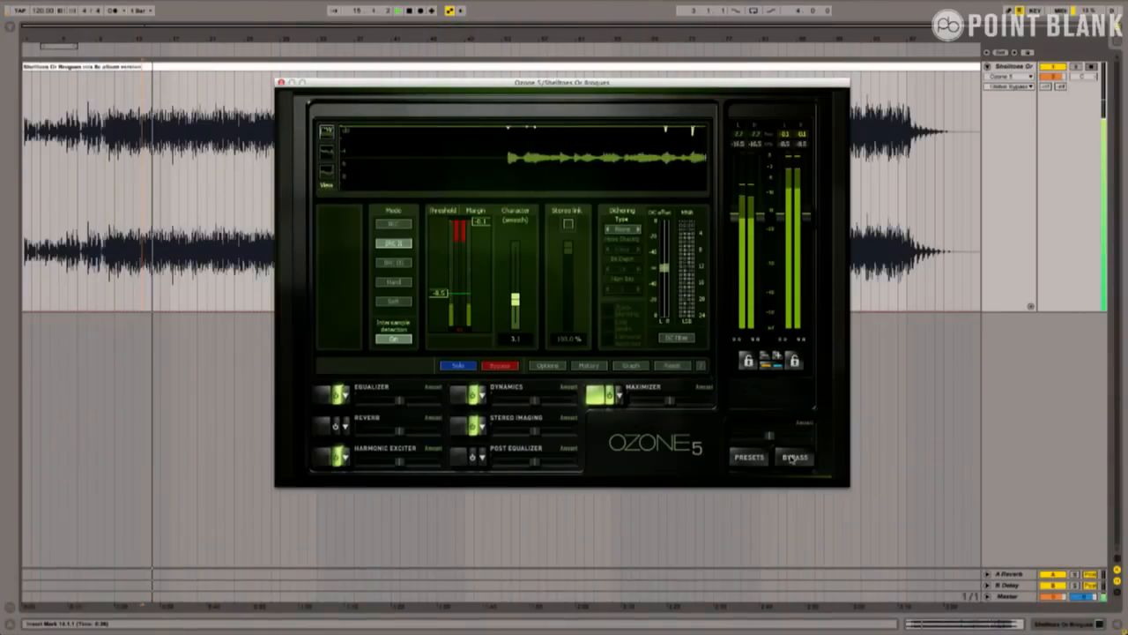
Step: Compare the mastered track with the gain-matched original by toggling the global bypass on and off twice
left_click(793, 458)
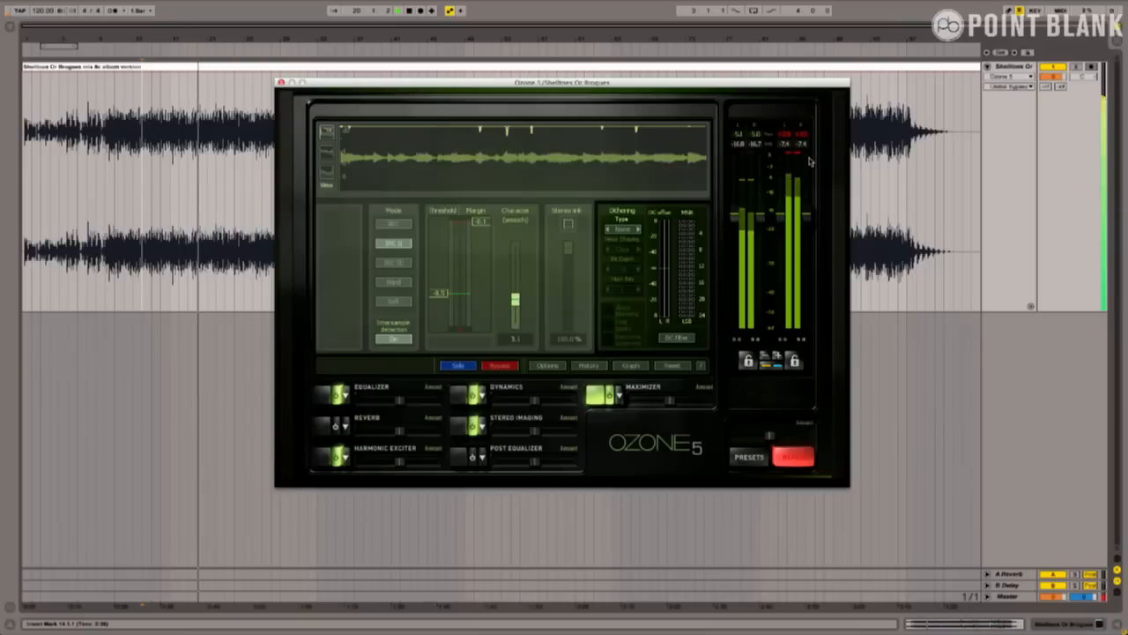
left_click(796, 457)
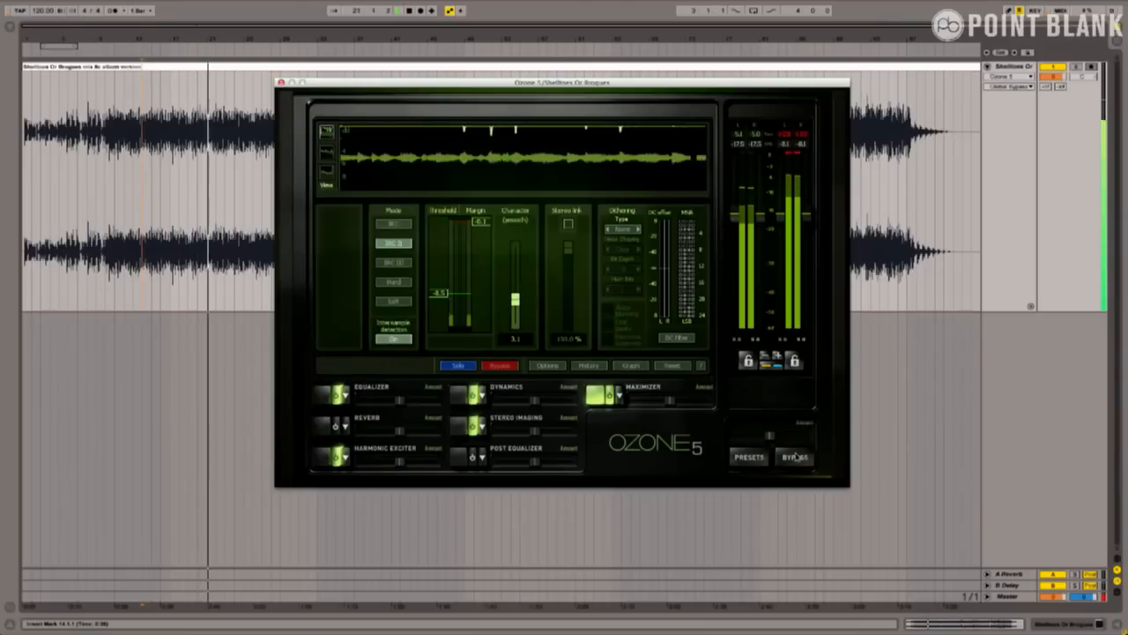
left_click(795, 458)
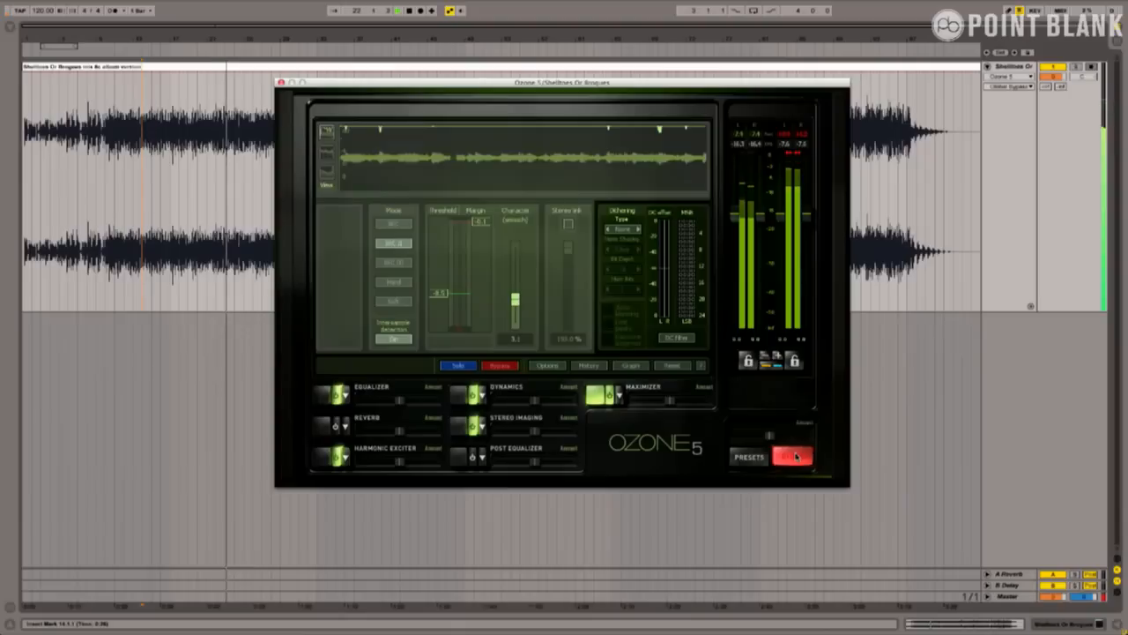
left_click(795, 456)
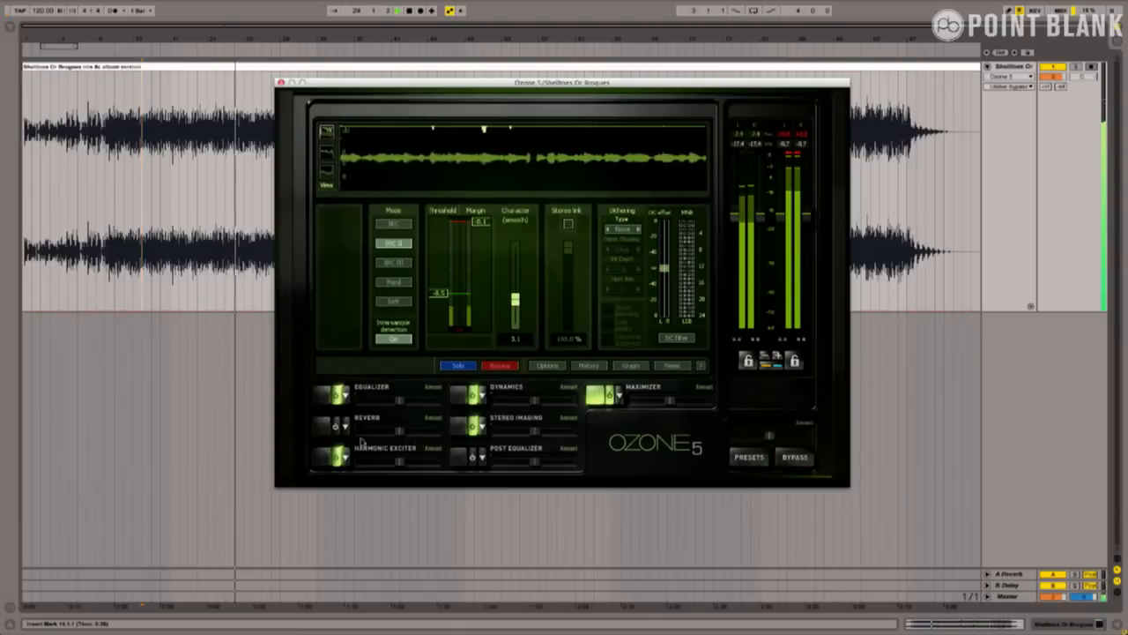
Step: Boost the Equalizer's high bell band by 1.8 dB at 8155 Hz and compare it against the global bypass
left_click(320, 399)
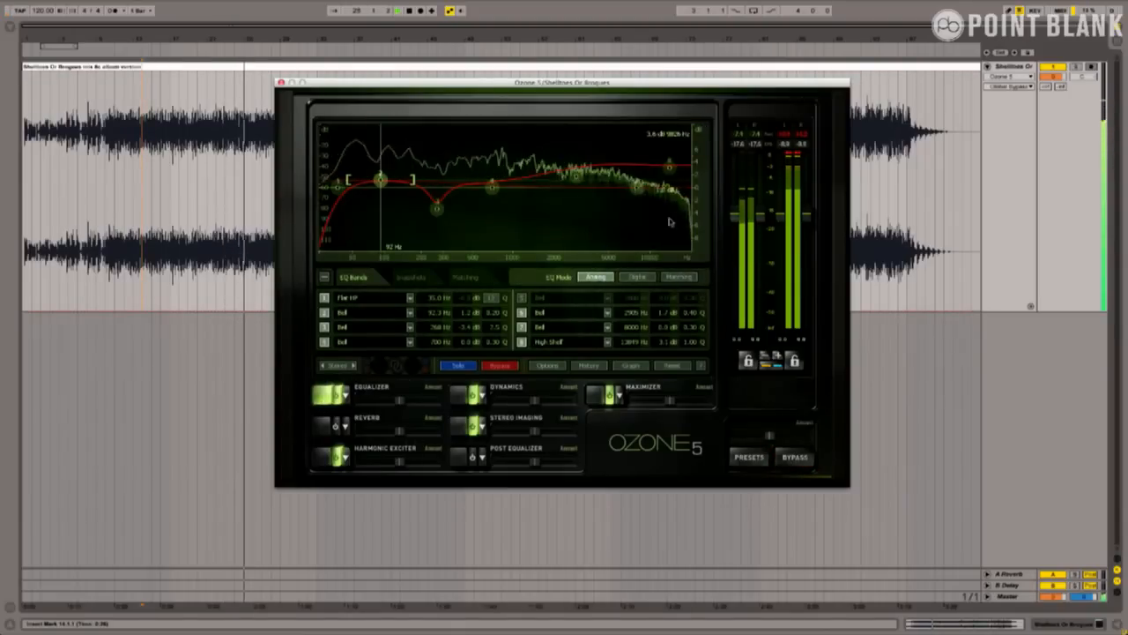
left_click_drag(638, 191, 639, 187)
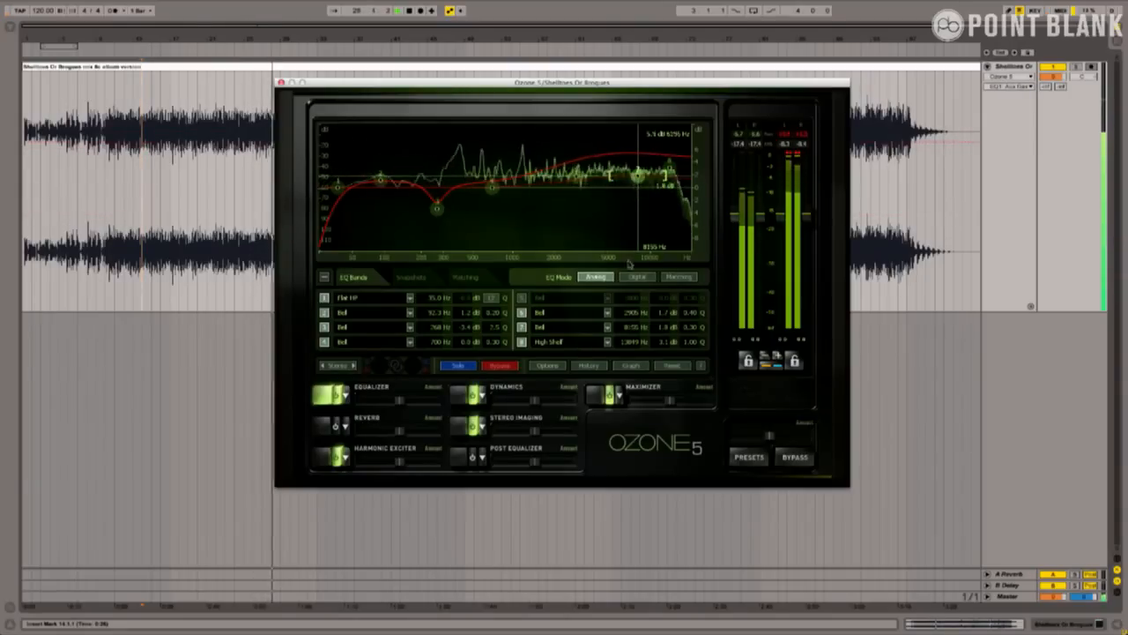
left_click(793, 457)
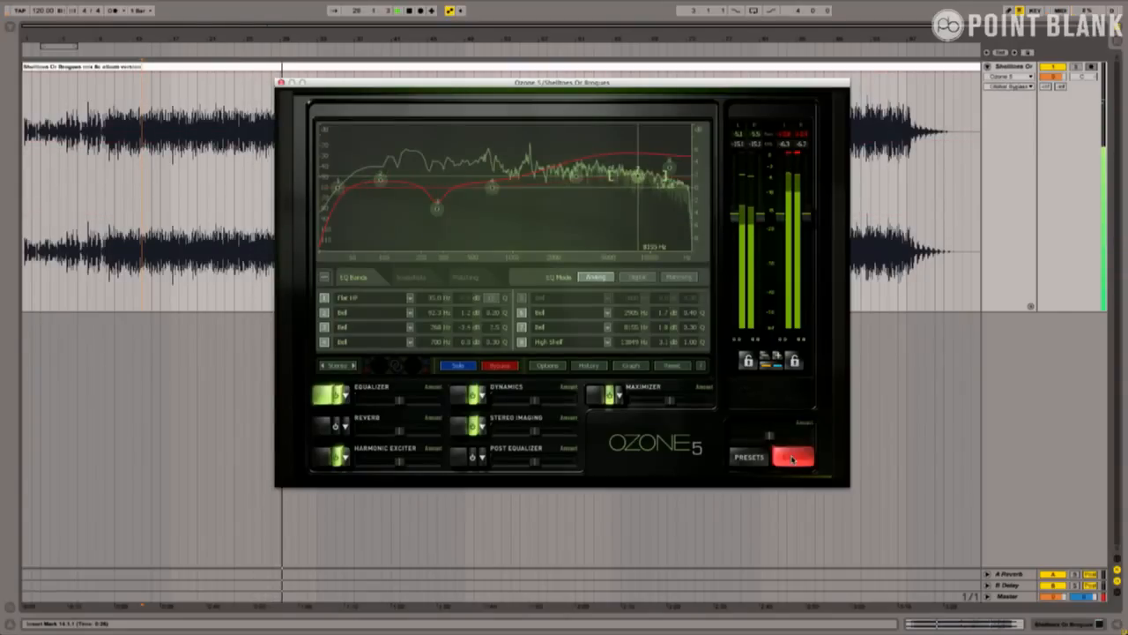
left_click(792, 457)
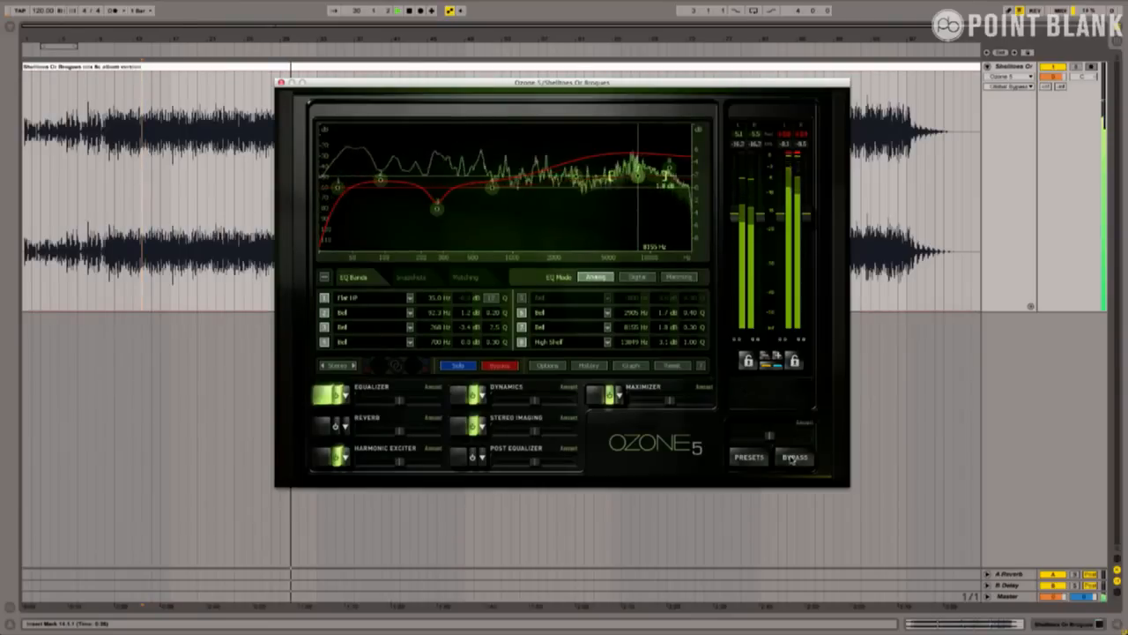